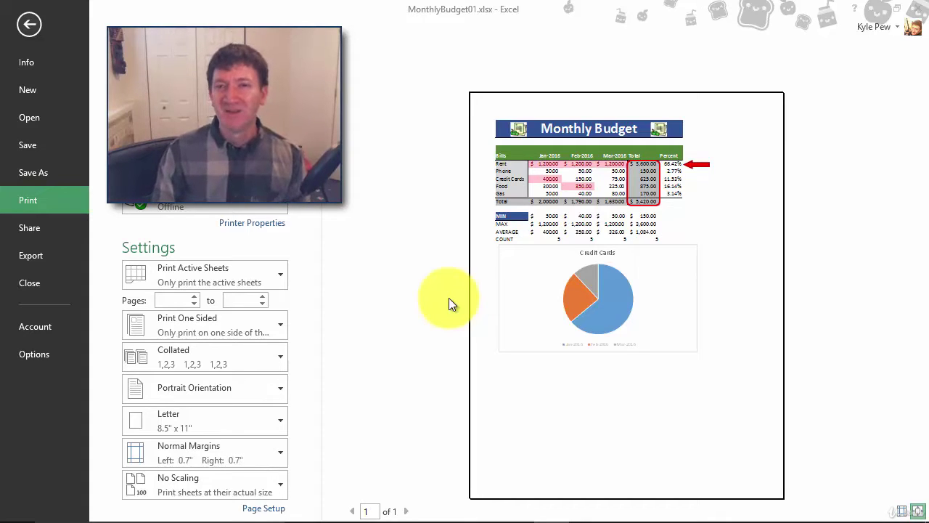
# Return to the worksheet, reopen its print preview, and change the page orientation to landscape.
pyautogui.click(31, 27)
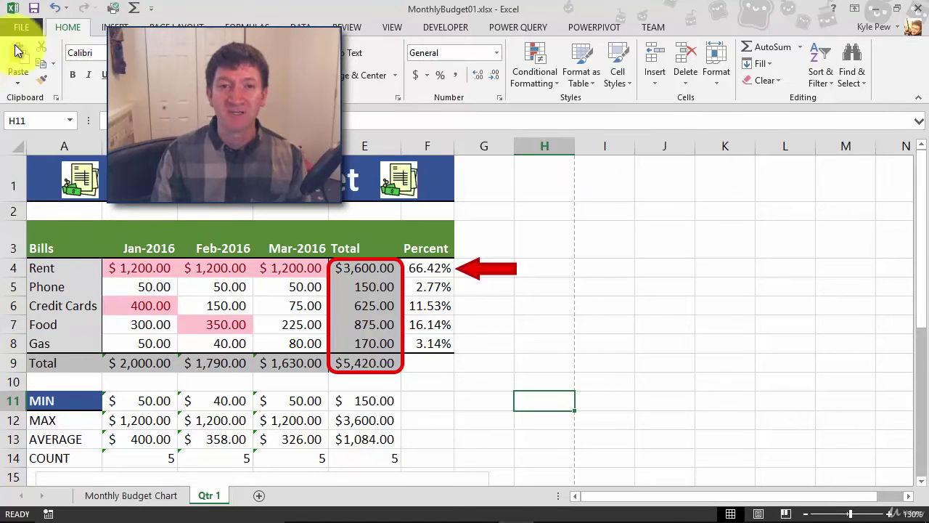
pyautogui.click(31, 27)
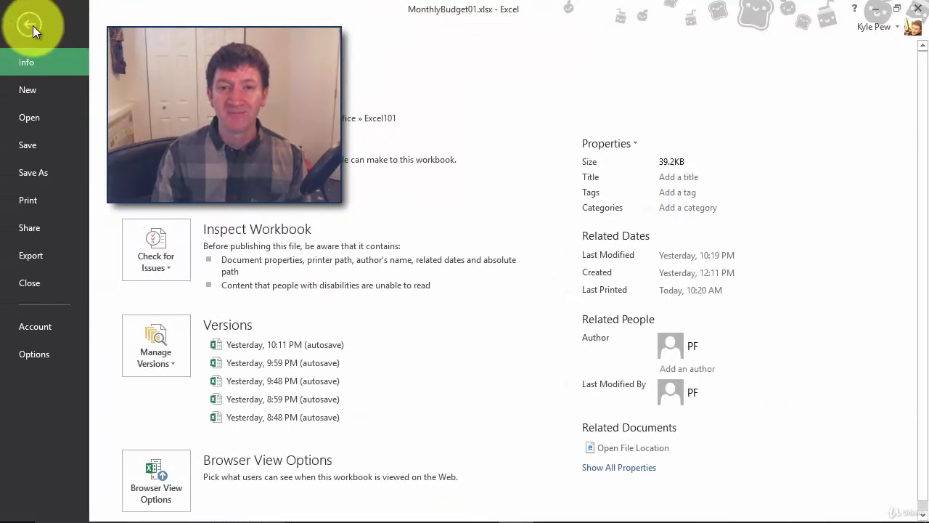
pyautogui.click(34, 201)
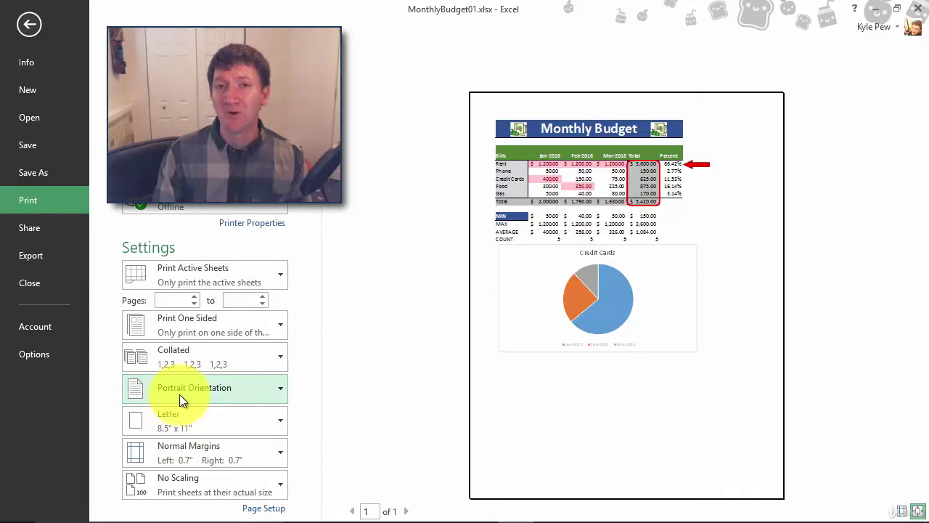
pyautogui.click(227, 396)
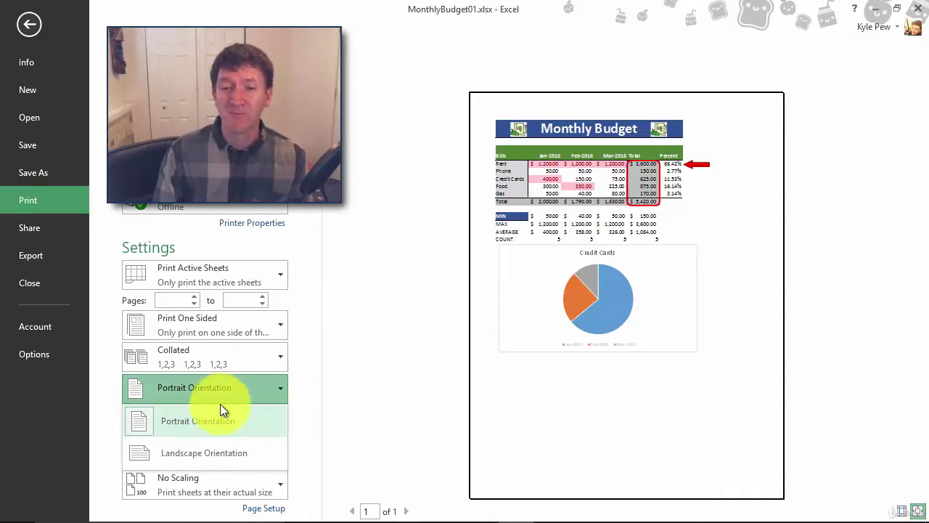
pyautogui.click(190, 455)
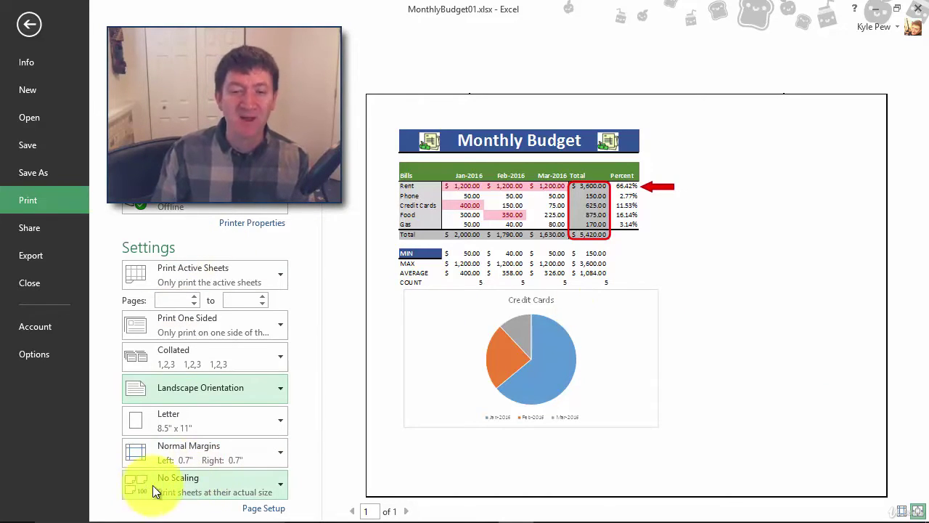
# Set a custom print scaling of 160% of normal size for the sheet.
pyautogui.click(192, 490)
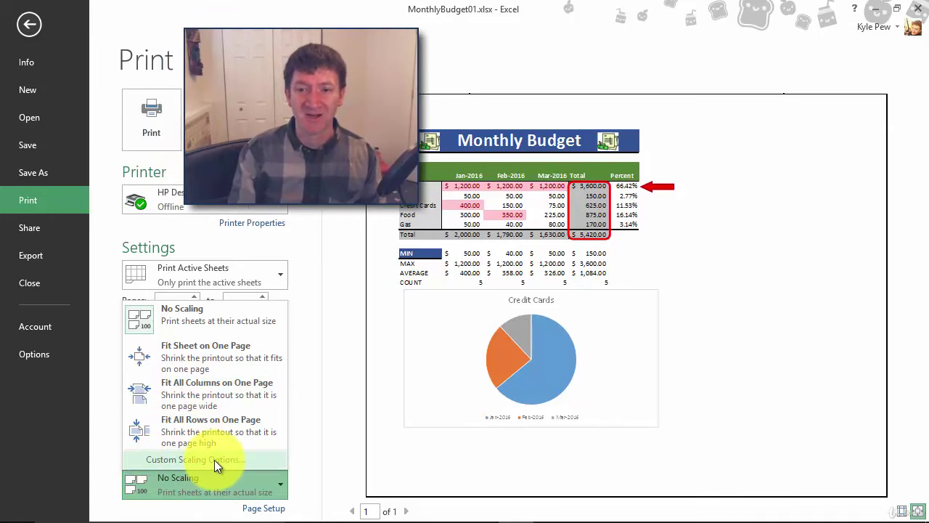
pyautogui.click(214, 460)
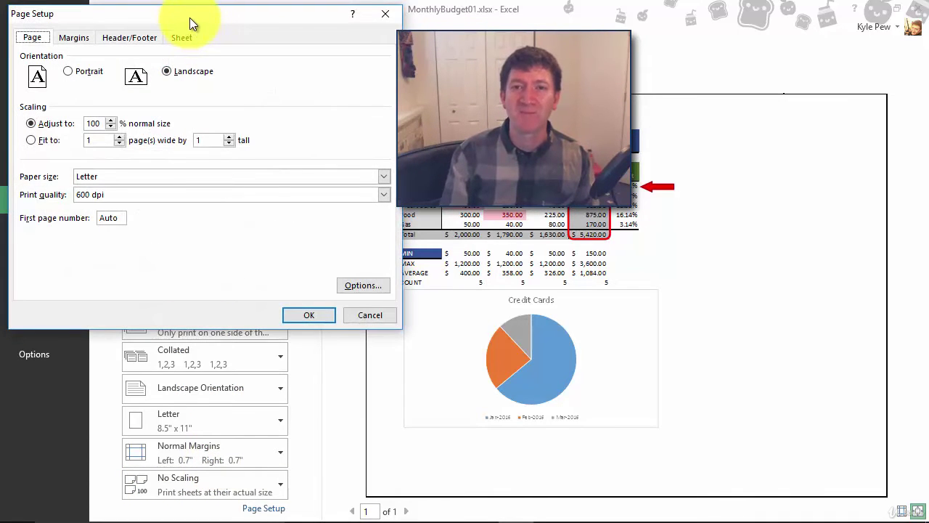
pyautogui.moveTo(189, 17); pyautogui.dragTo(203, 37)
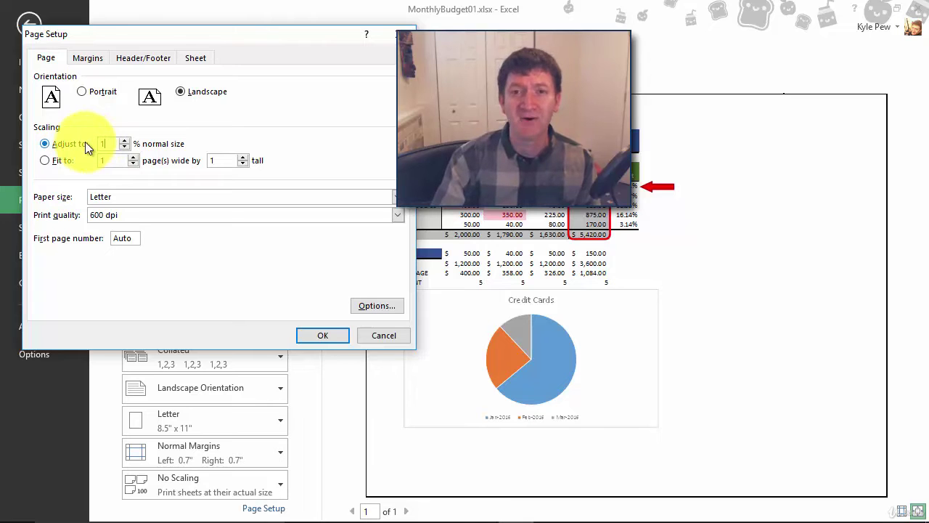
pyautogui.click(85, 143)
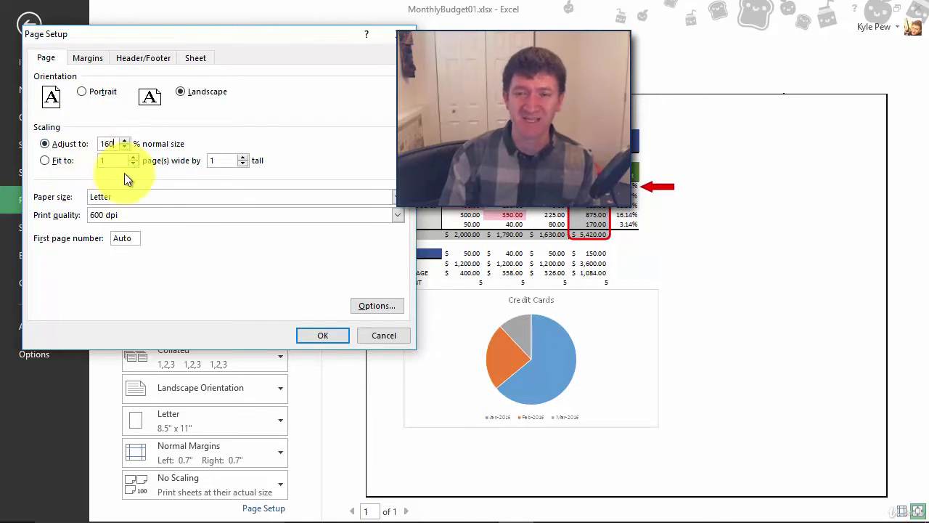
pyautogui.click(321, 335)
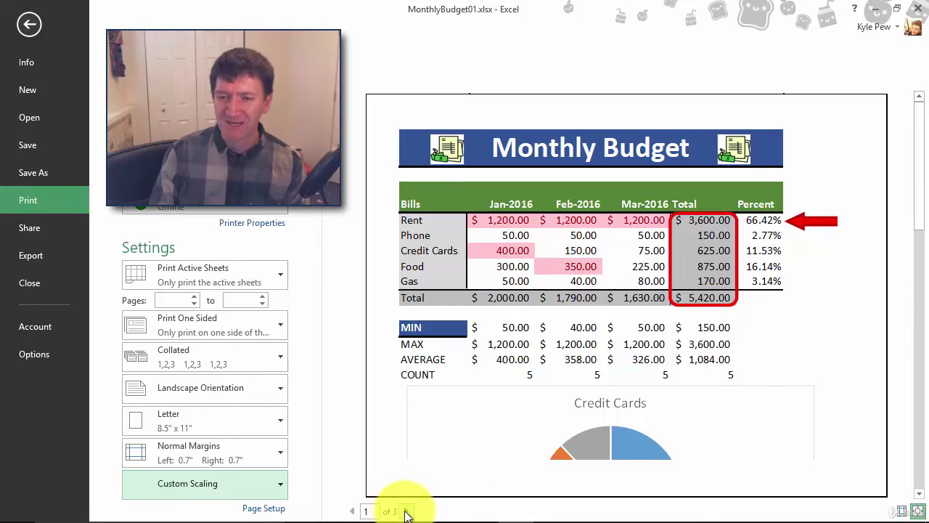
# Look through pages 2 and 3 of the print preview to examine how the content is split.
pyautogui.click(406, 511)
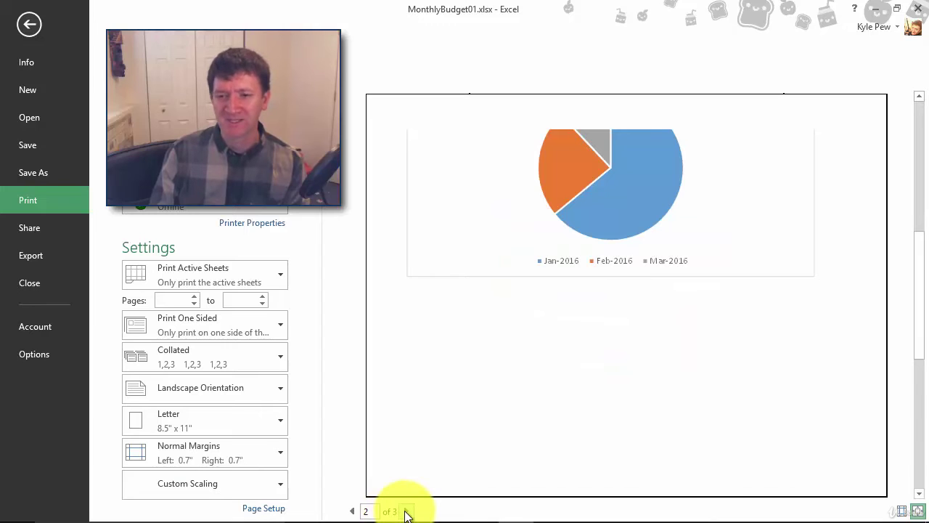
pyautogui.click(407, 512)
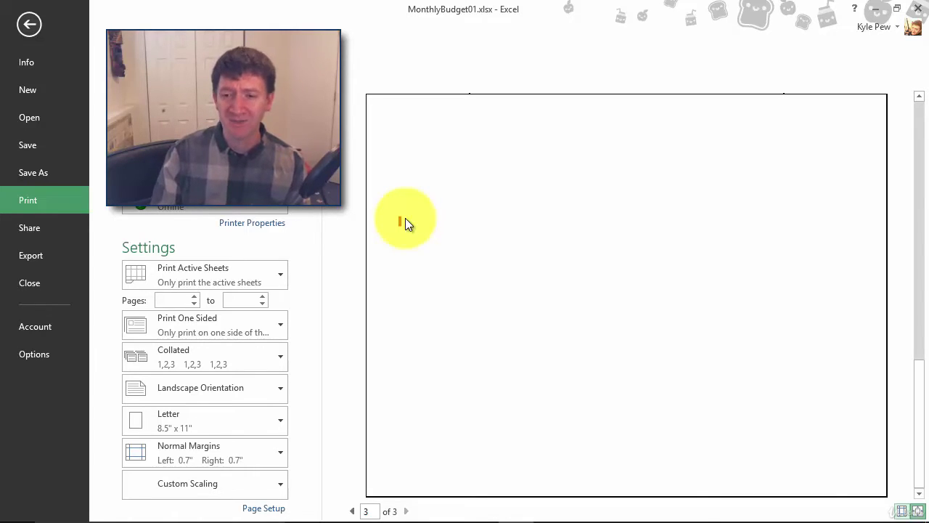
pyautogui.click(352, 511)
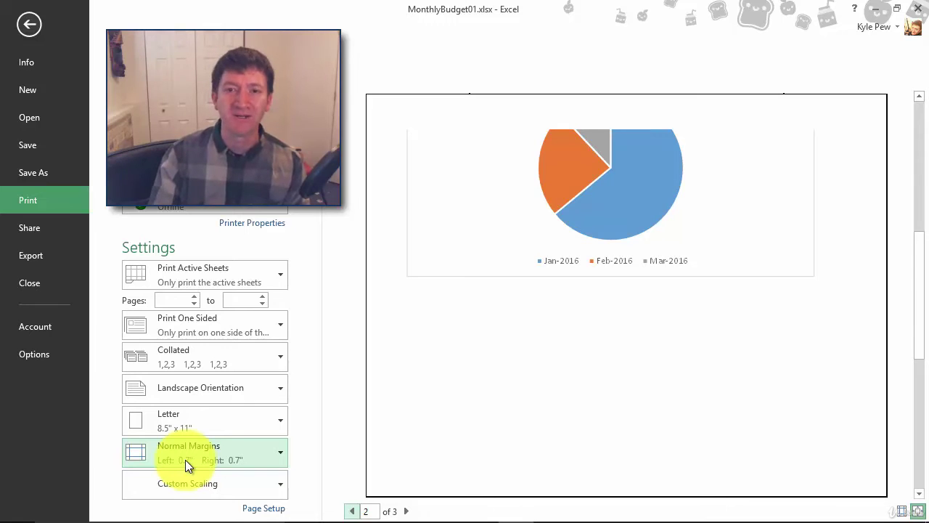
# Review the custom margin settings and the page scaling options in Page Setup, then accept them as they are.
pyautogui.click(278, 455)
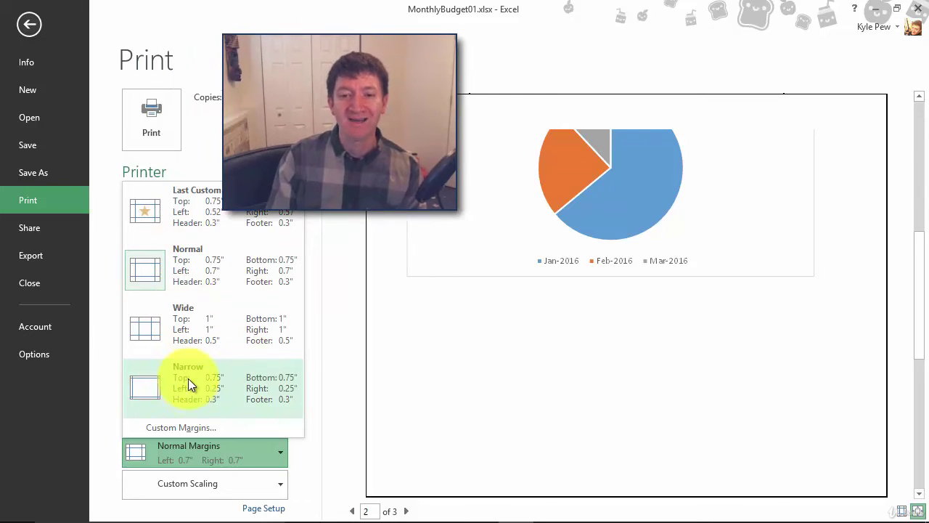
pyautogui.click(180, 428)
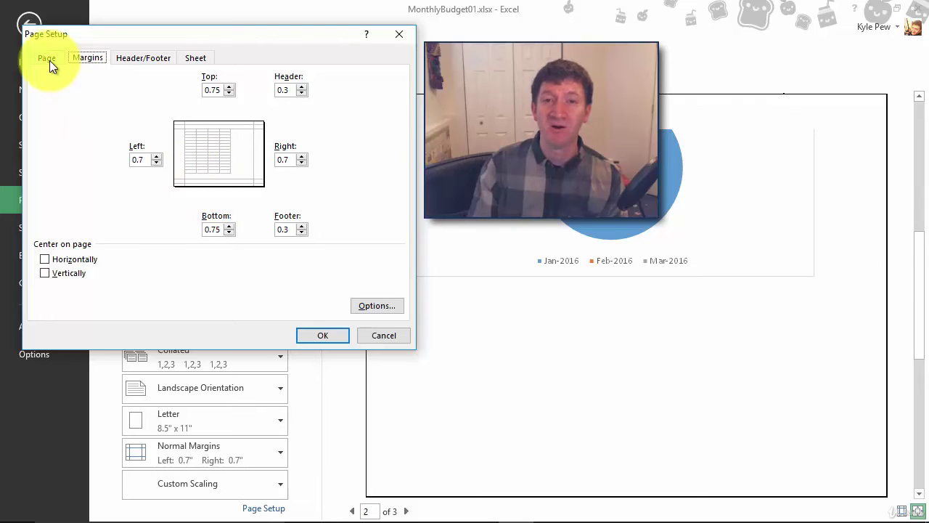
pyautogui.click(49, 60)
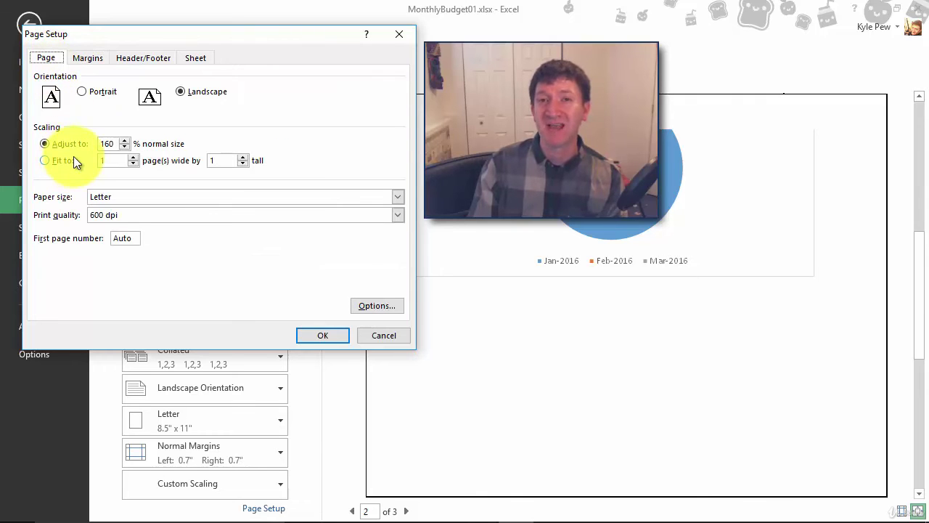
pyautogui.click(89, 58)
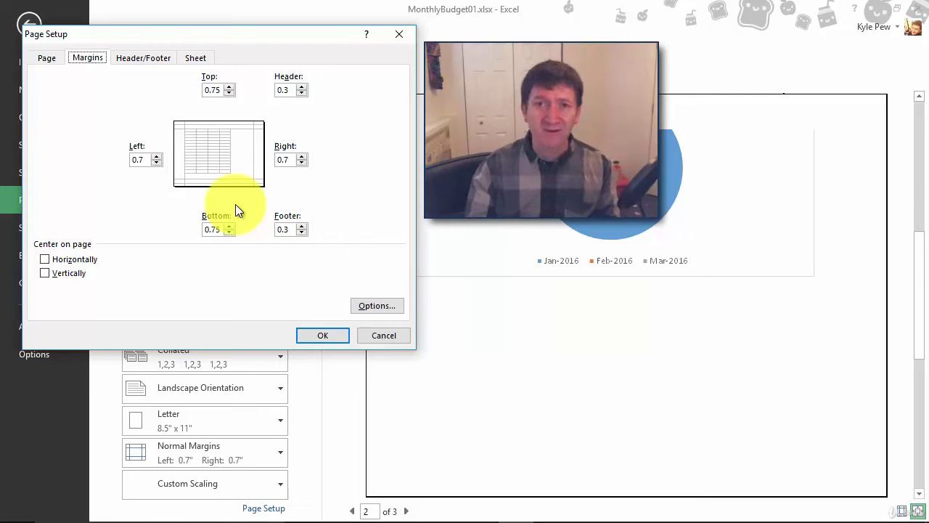
pyautogui.click(299, 335)
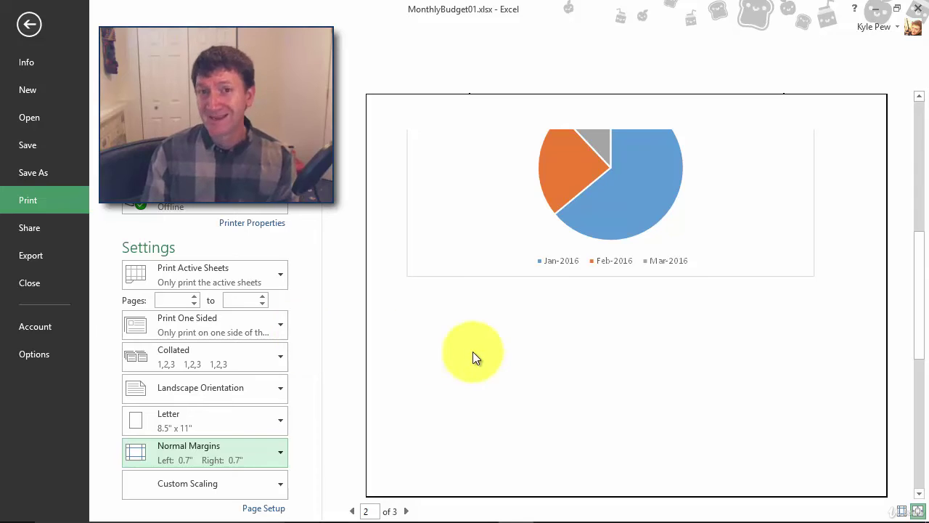
# Show the margin guides on preview page 1 and reduce the left margin to about 0.53" and the right margin to about 0.57".
pyautogui.click(902, 512)
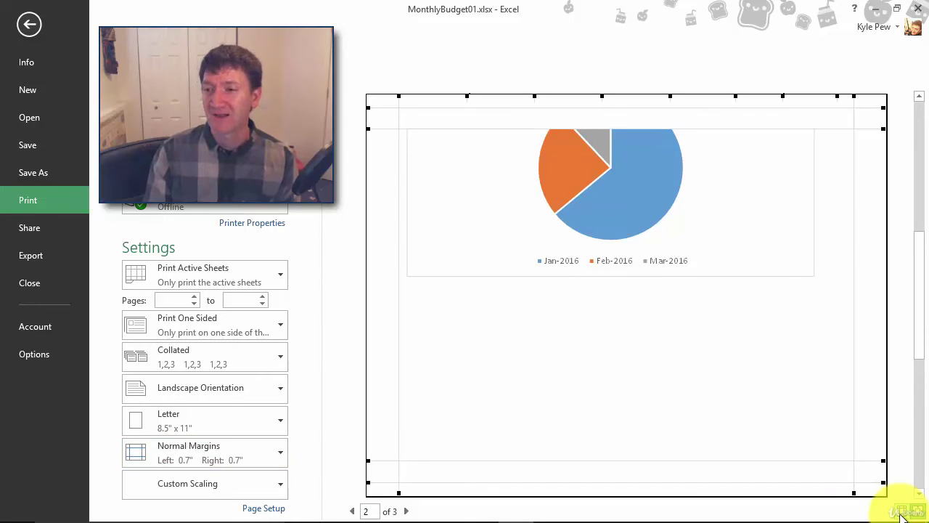
pyautogui.click(352, 512)
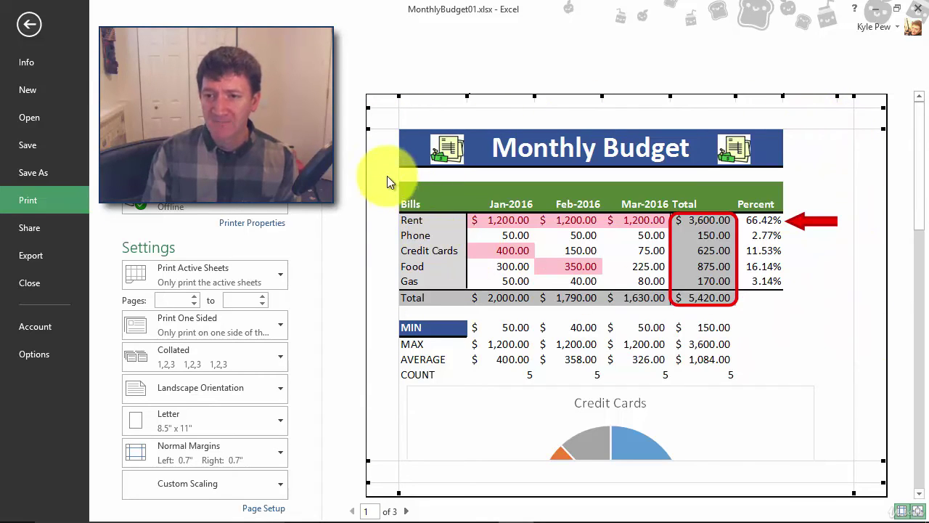
pyautogui.moveTo(397, 170); pyautogui.dragTo(390, 170)
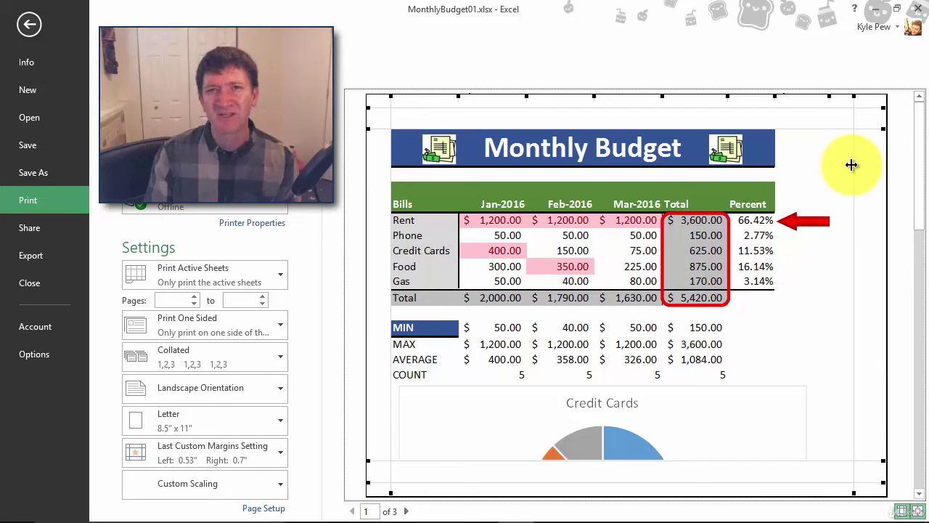
pyautogui.moveTo(852, 165); pyautogui.dragTo(861, 167)
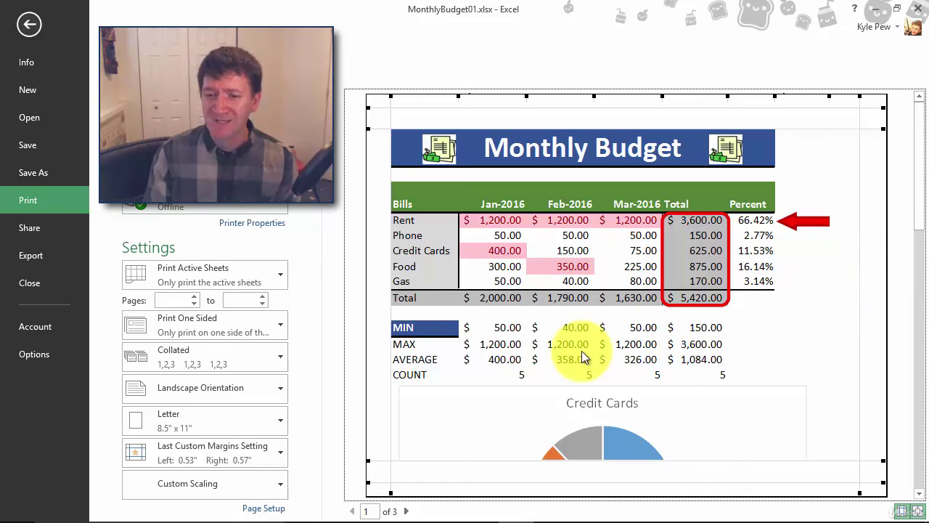
# Check the overflow content on preview page 3 and return to page 1.
pyautogui.click(406, 511)
pyautogui.click(405, 511)
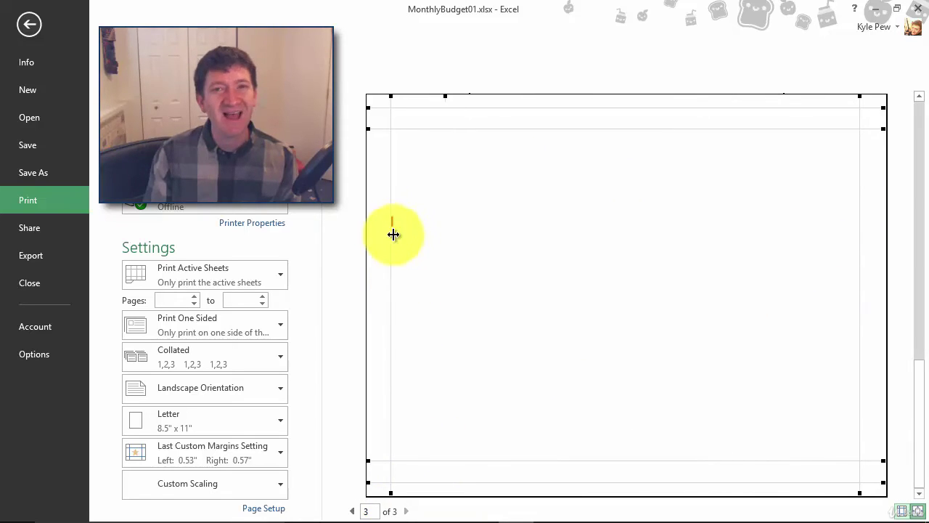
pyautogui.click(352, 511)
pyautogui.click(352, 511)
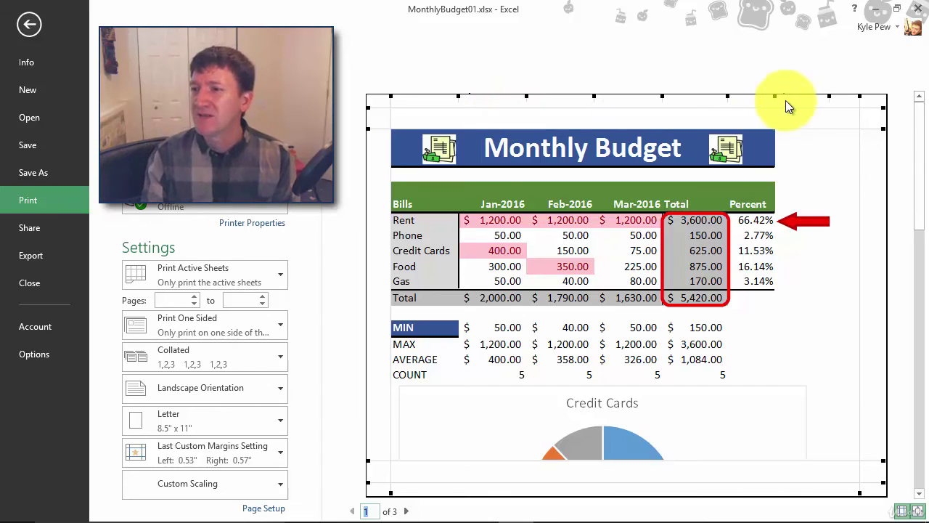
# Widen the column under the red arrow slightly using its preview guide, checking pages 2 and 3 between adjustments.
pyautogui.moveTo(829, 96); pyautogui.dragTo(834, 97)
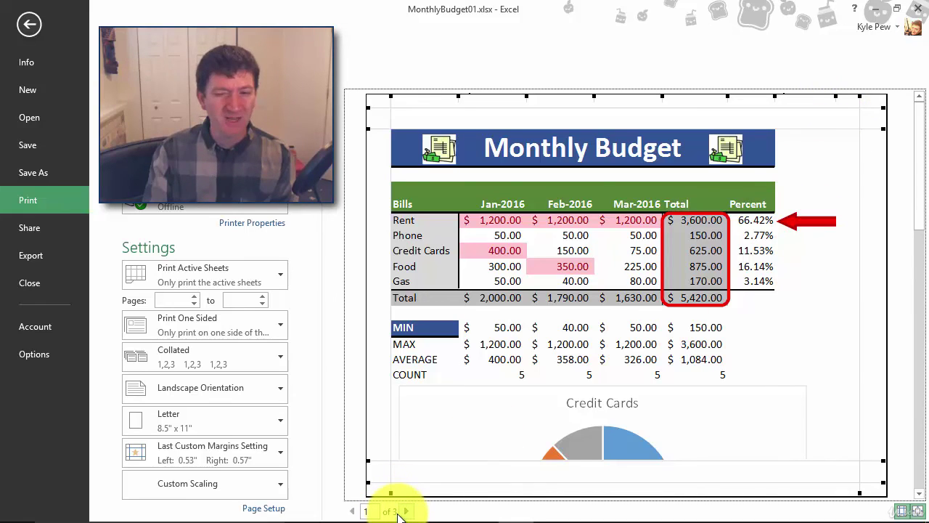
pyautogui.click(406, 511)
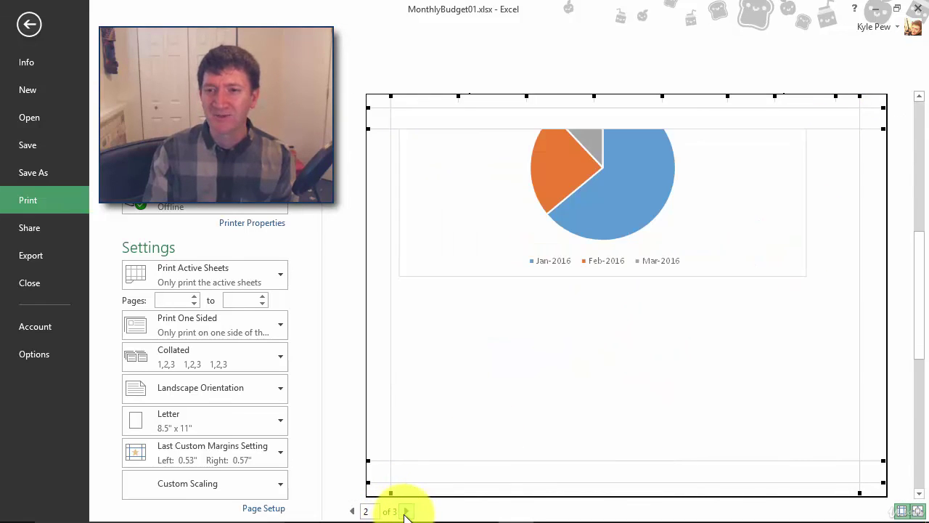
pyautogui.click(405, 511)
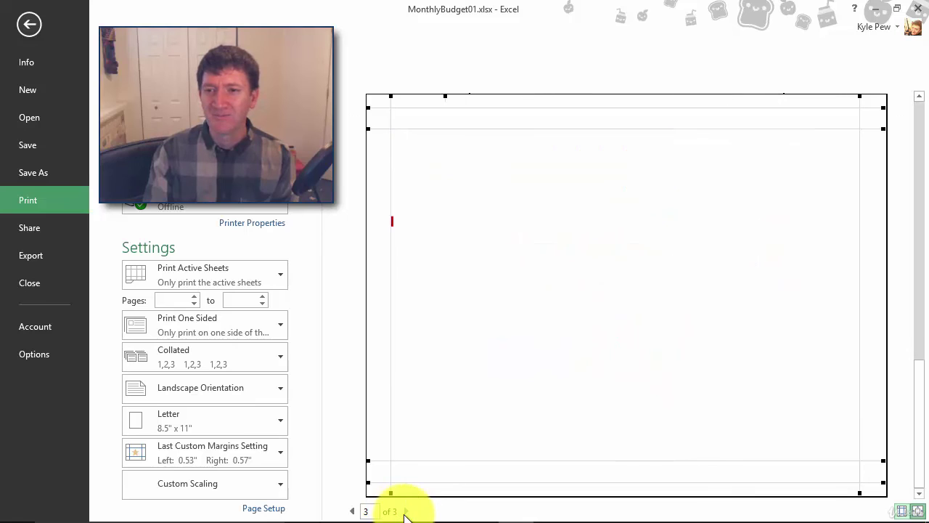
pyautogui.click(356, 511)
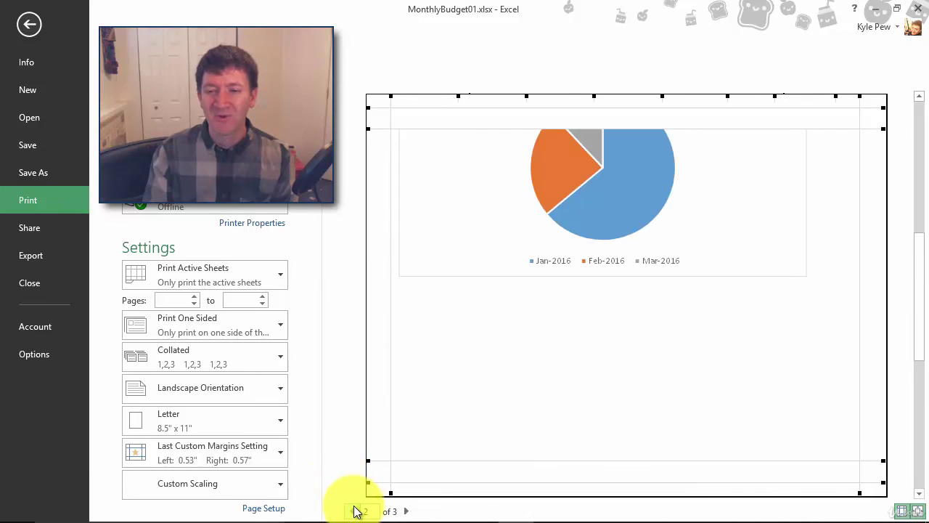
pyautogui.click(357, 511)
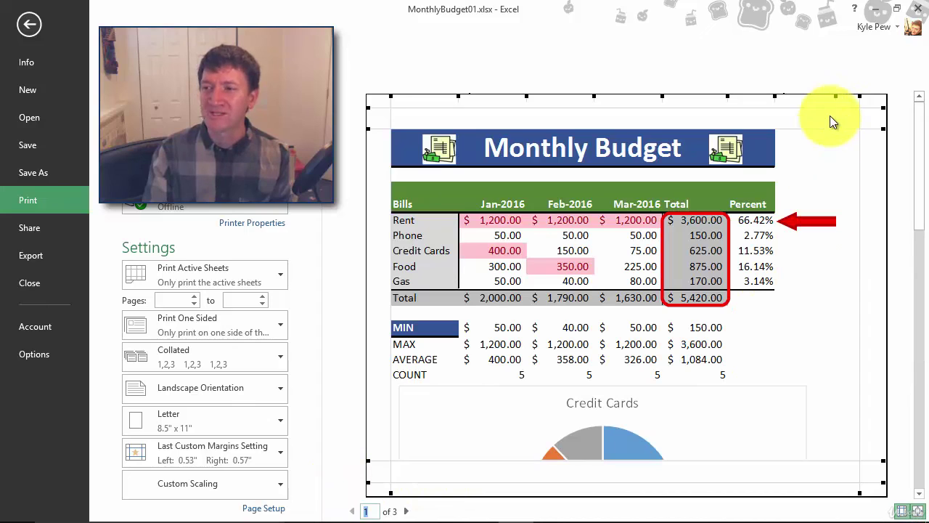
pyautogui.moveTo(836, 96); pyautogui.dragTo(846, 96)
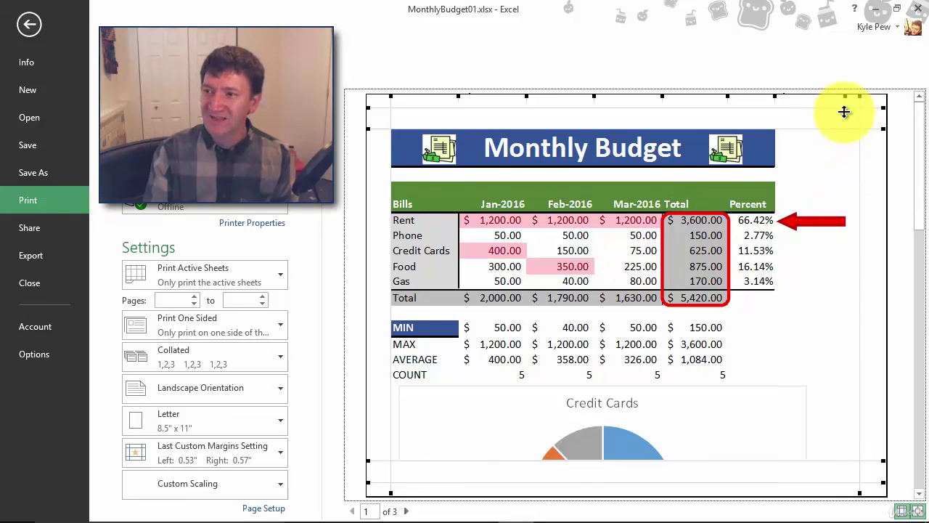
pyautogui.moveTo(846, 98); pyautogui.dragTo(838, 99)
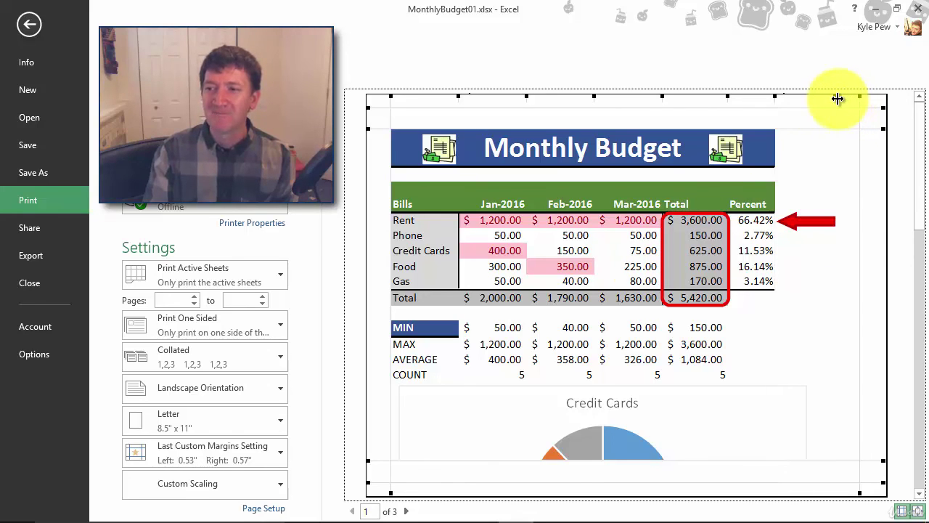